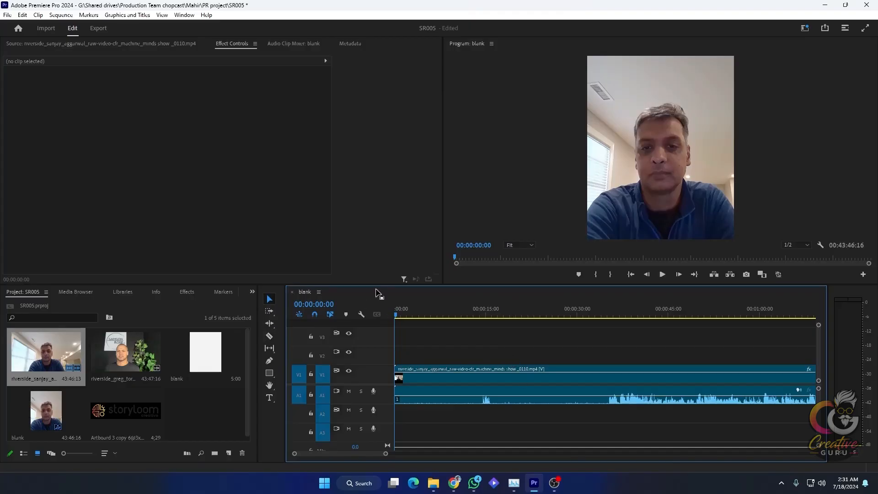
click(383, 45)
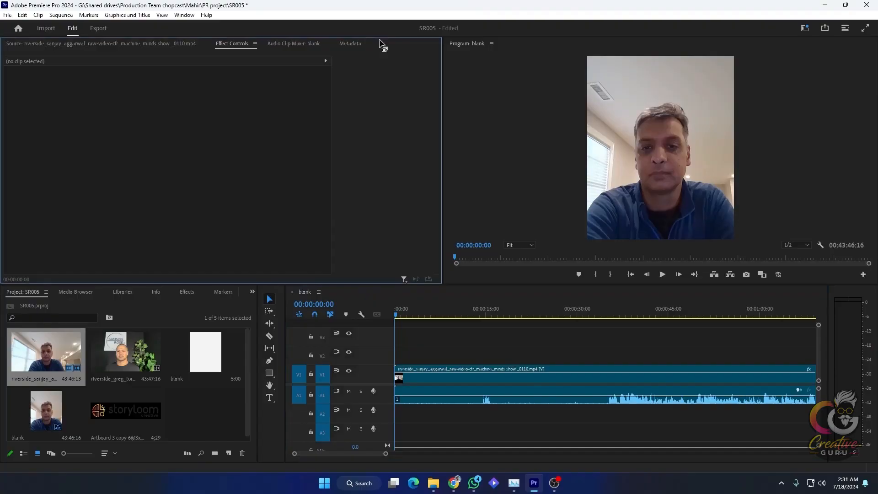
click(508, 43)
click(478, 302)
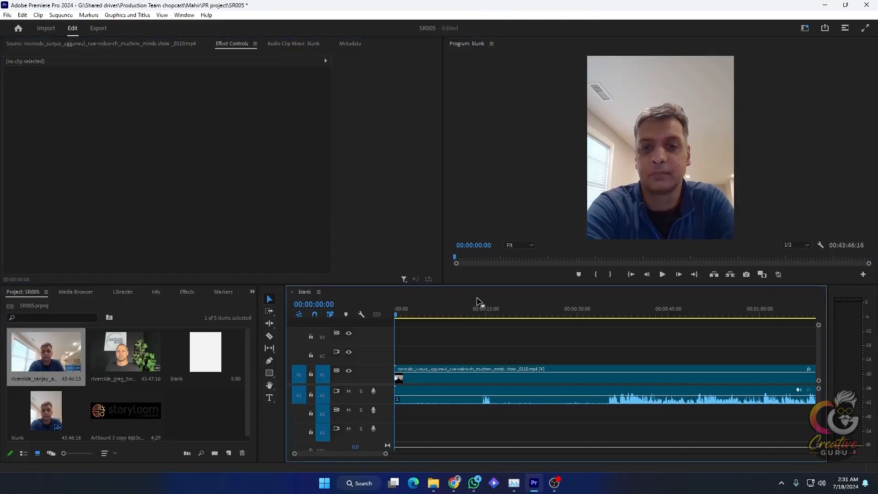
click(263, 293)
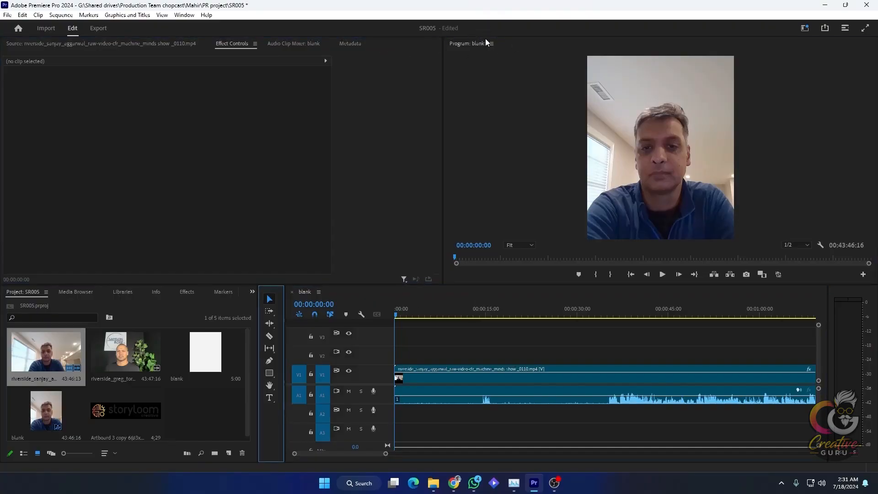
click(553, 51)
click(351, 67)
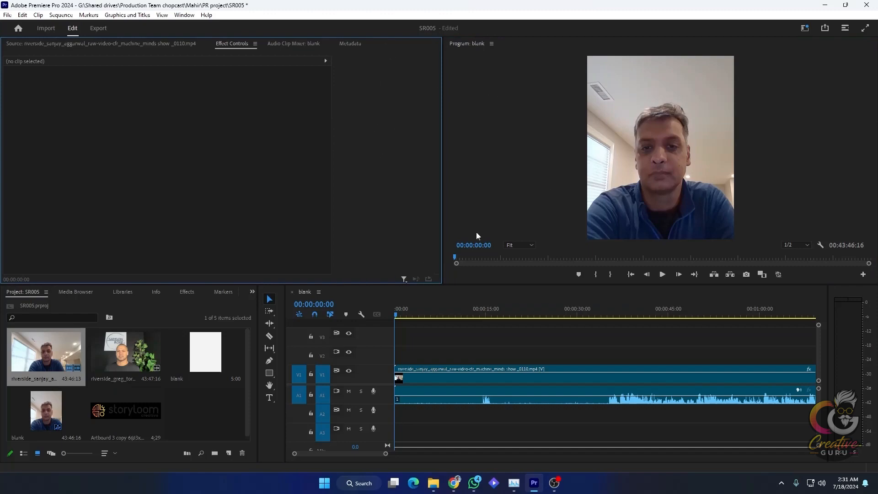
click(512, 44)
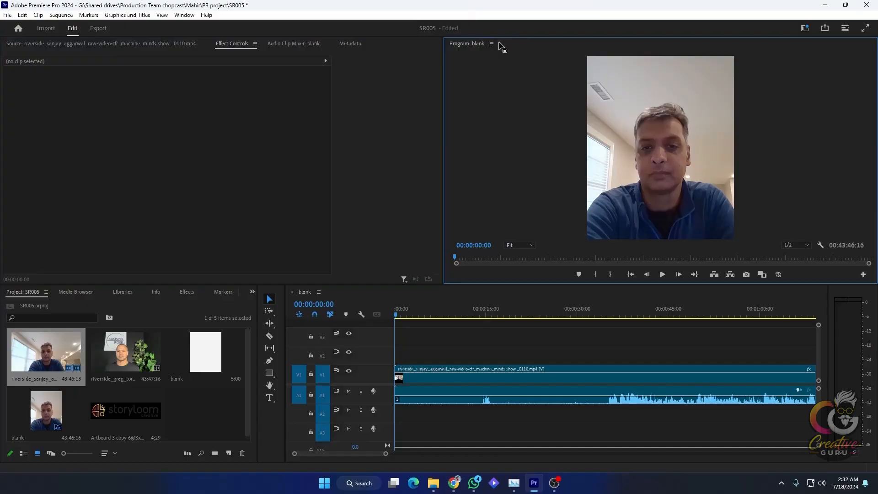
Dock the Program monitor as a full-height column along the workspace's right edge and narrow it around the portrait video
drag(500, 44, 505, 58)
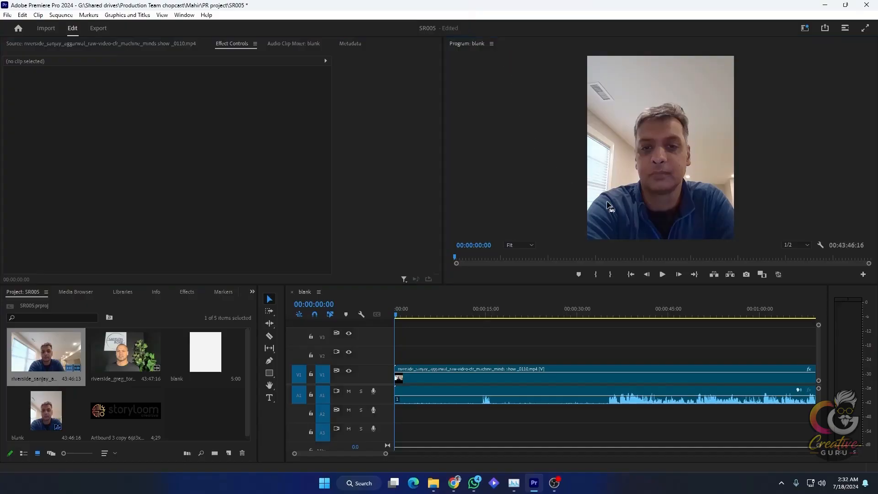
drag(840, 203, 877, 156)
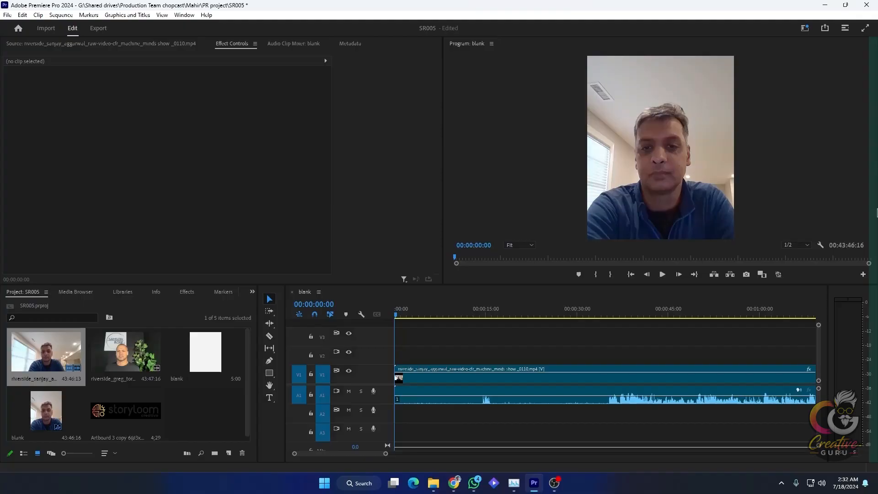
drag(877, 145, 877, 145)
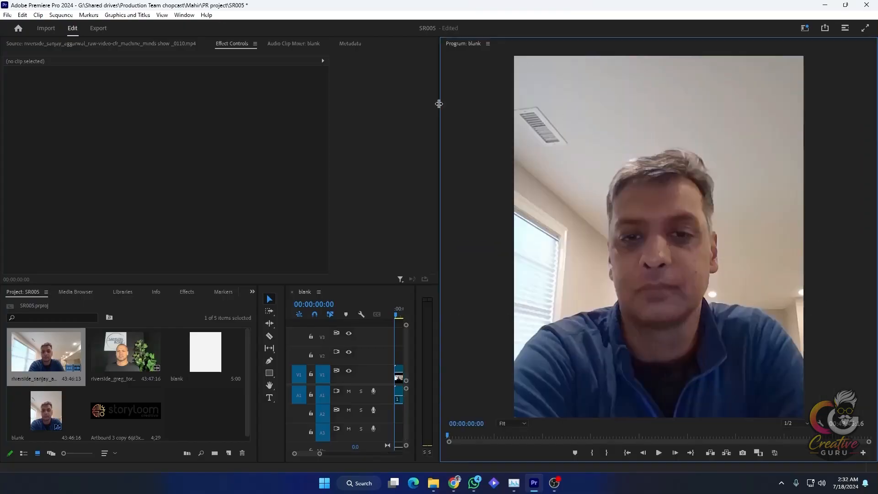
drag(440, 104, 662, 118)
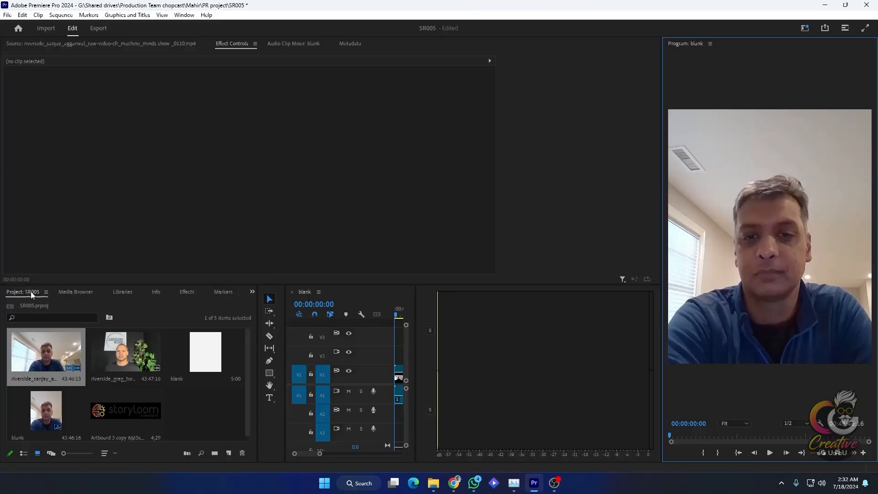
Move the Project panel group between the Source and Program monitors, widen the Source group slightly and show the Source monitor
drag(29, 292, 159, 287)
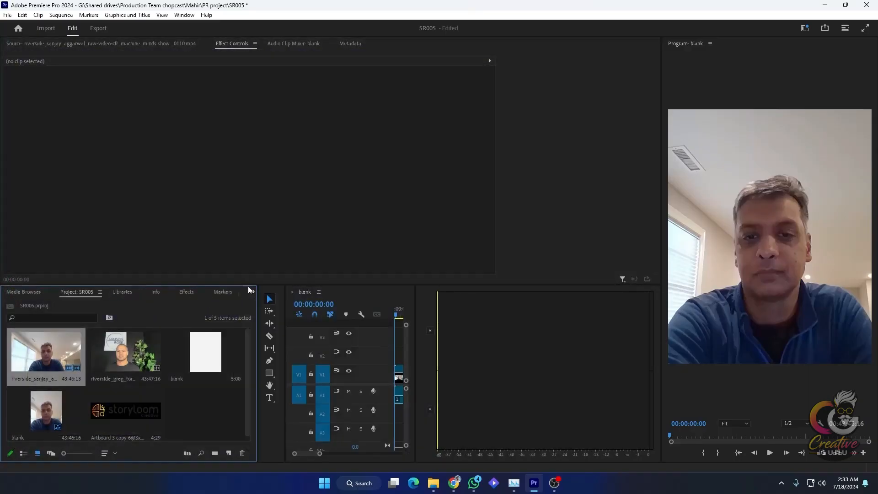
drag(236, 295, 241, 294)
drag(246, 298, 647, 103)
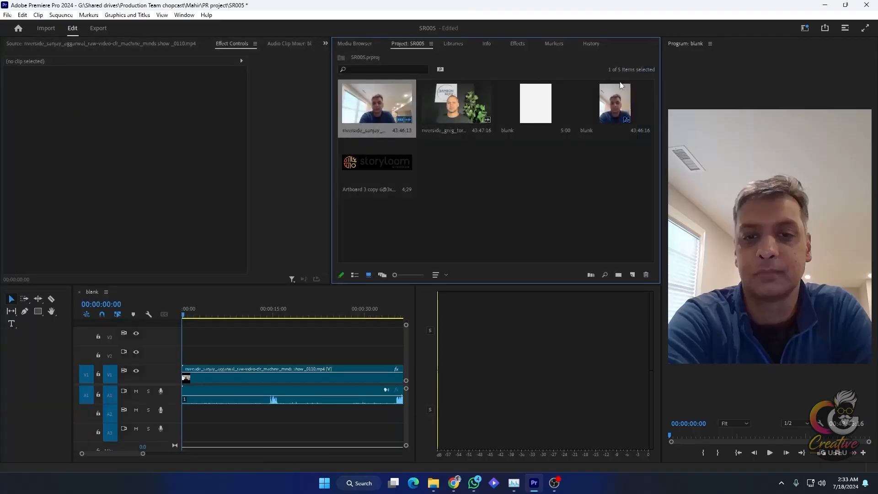
drag(332, 112, 376, 114)
click(145, 43)
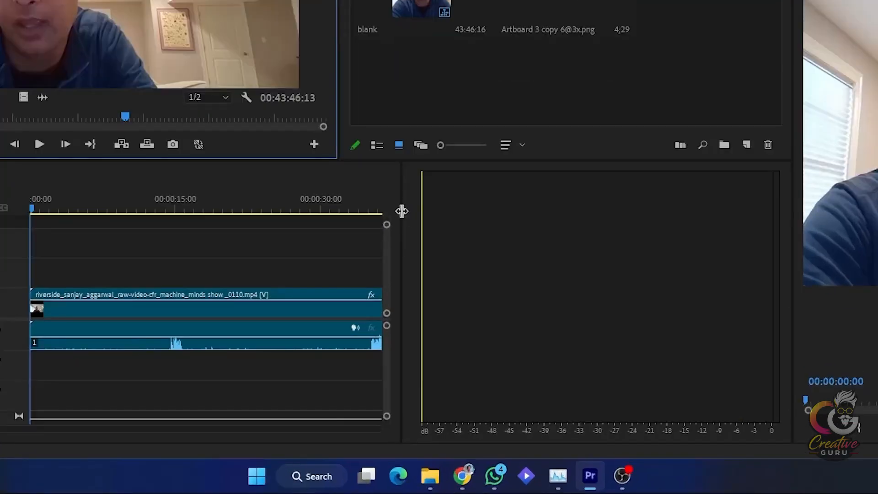
Widen the timeline by shrinking the audio meters to a thin strip and narrowing the tools to a single column
drag(403, 213, 747, 216)
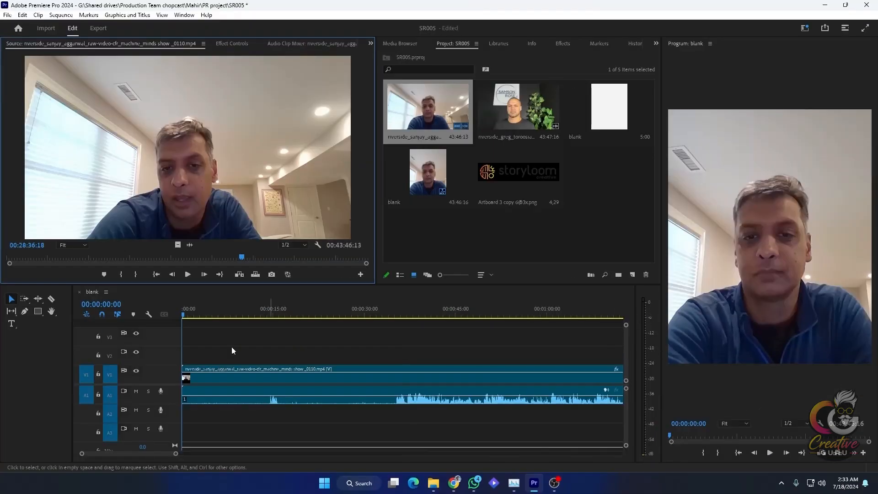
drag(73, 334, 14, 348)
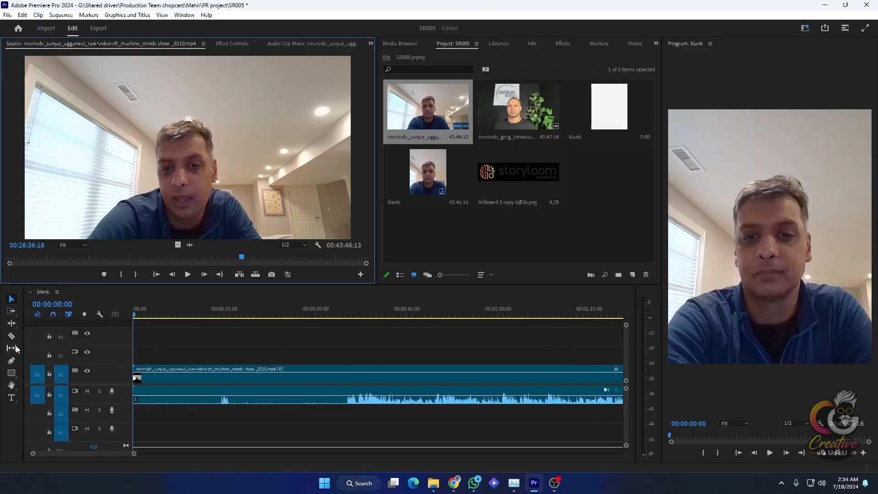
click(237, 375)
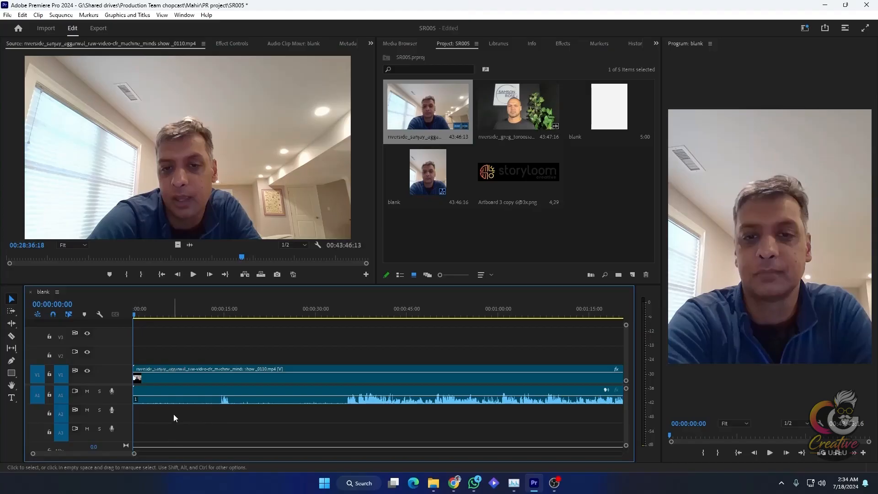
Close the Libraries and Info panels in the Project panel group
click(503, 43)
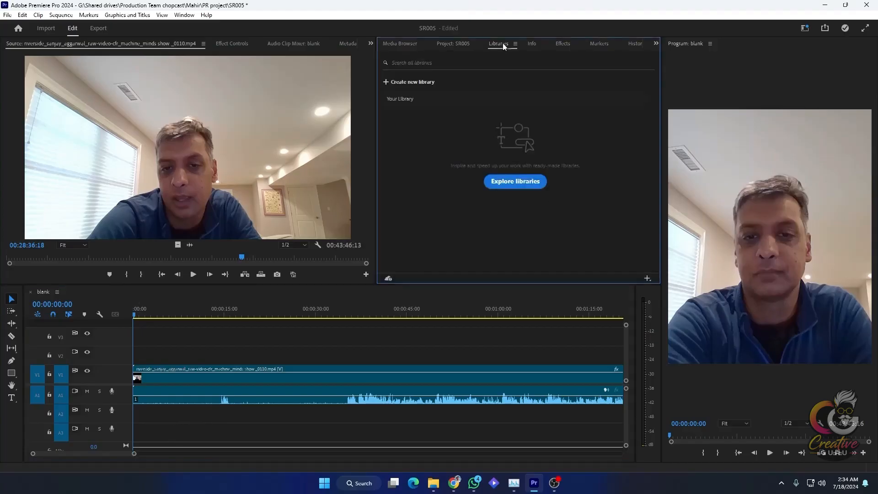
click(515, 44)
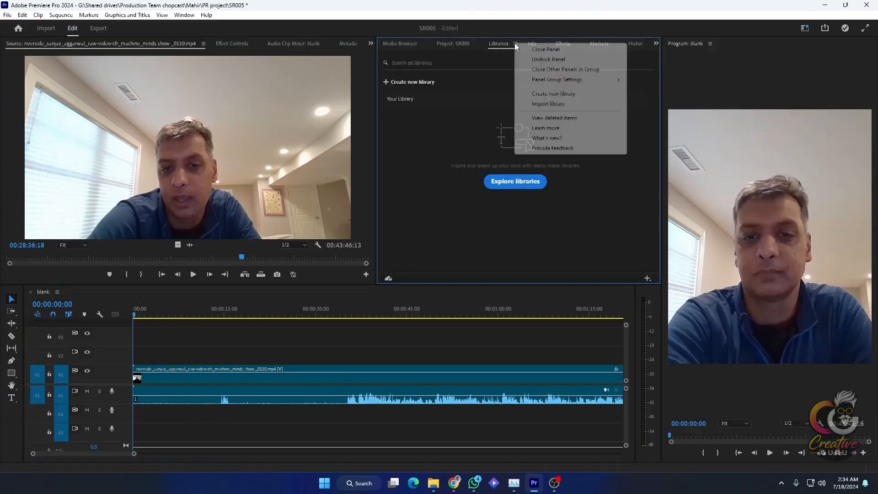
click(525, 49)
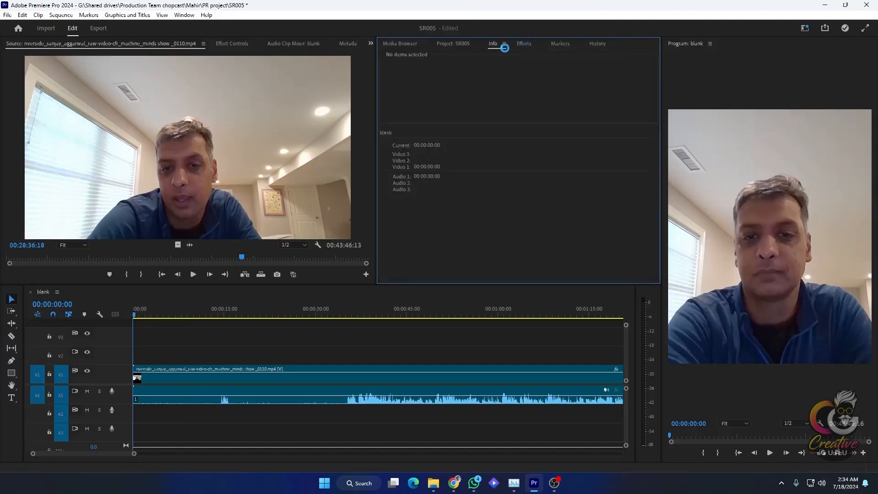
click(504, 43)
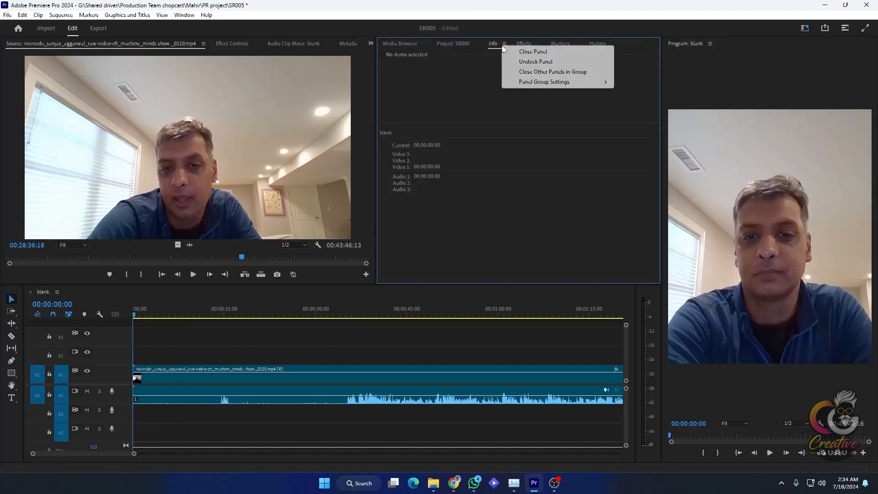
click(517, 52)
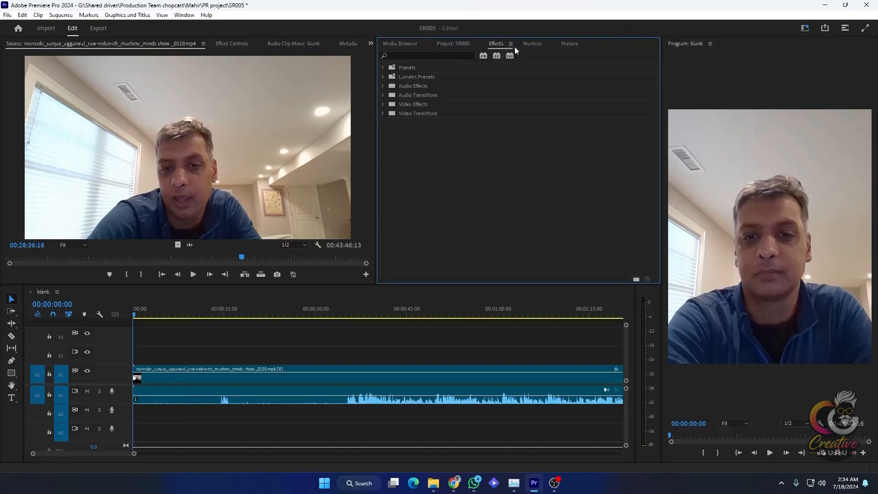
Close the Media Browser panel in the Project panel group
click(417, 43)
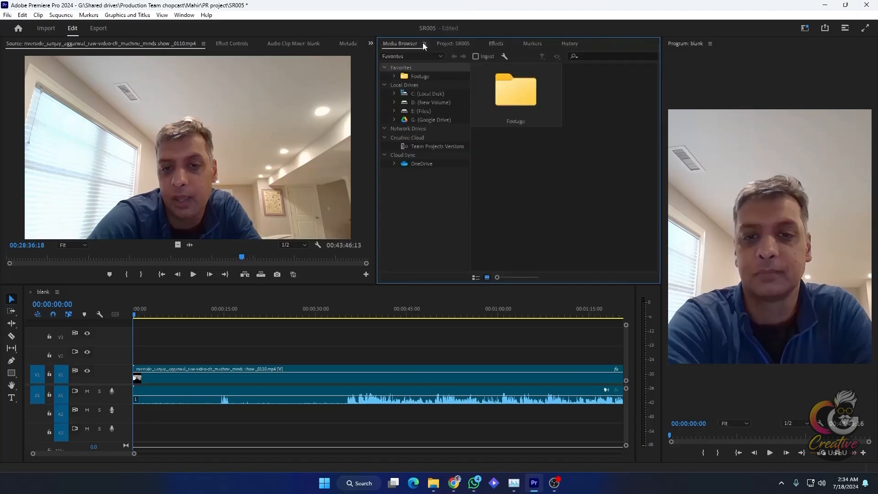
click(423, 43)
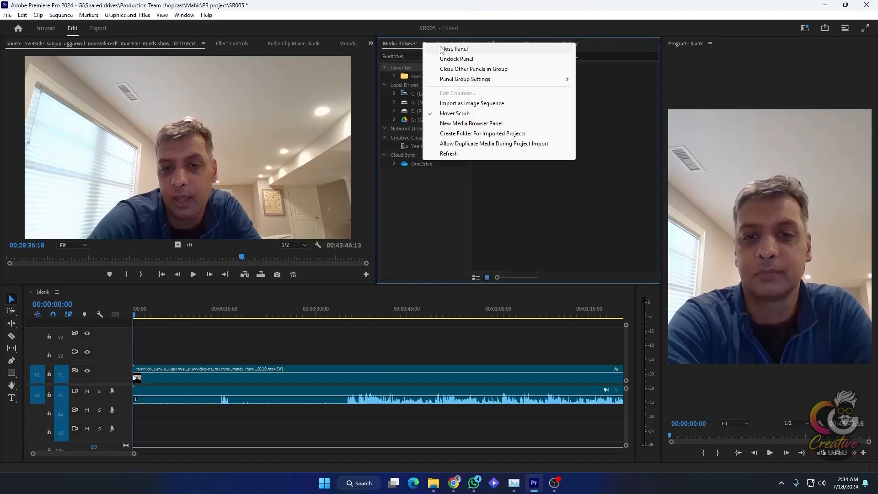
click(433, 484)
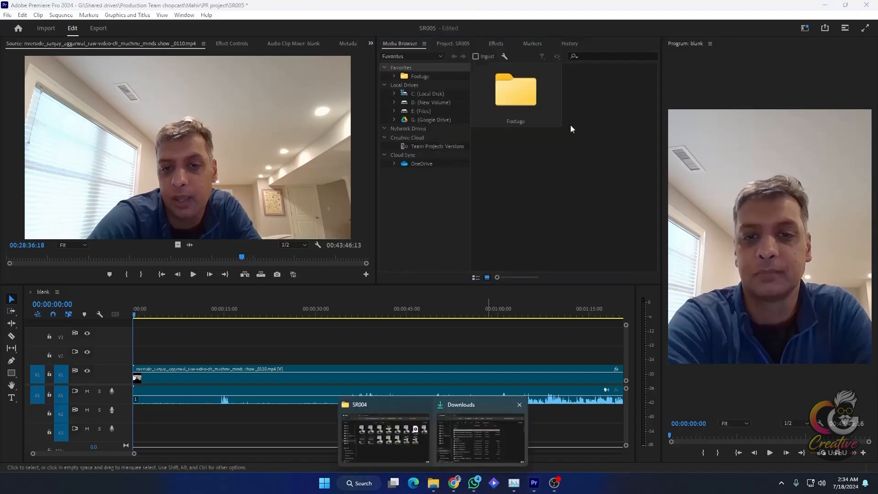
click(453, 43)
click(409, 43)
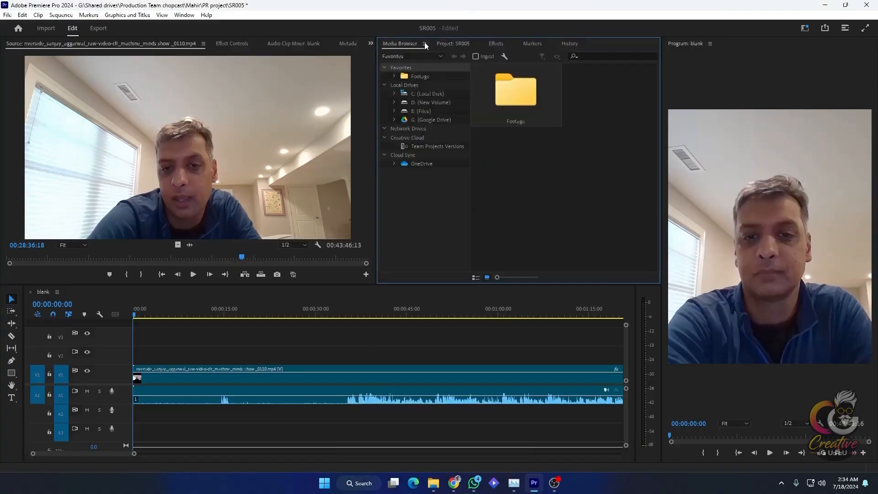
click(423, 43)
click(449, 50)
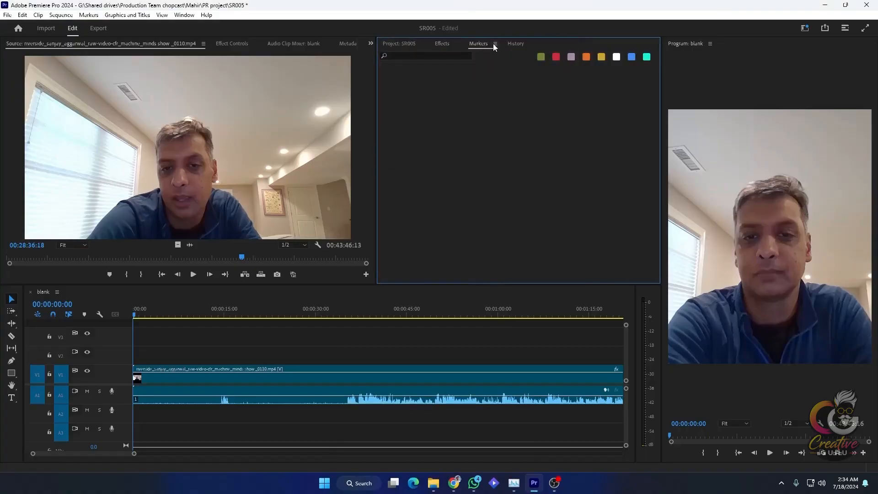
Close the Markers and History panels, keeping only Project and Effects in that group
click(493, 44)
click(520, 50)
click(493, 43)
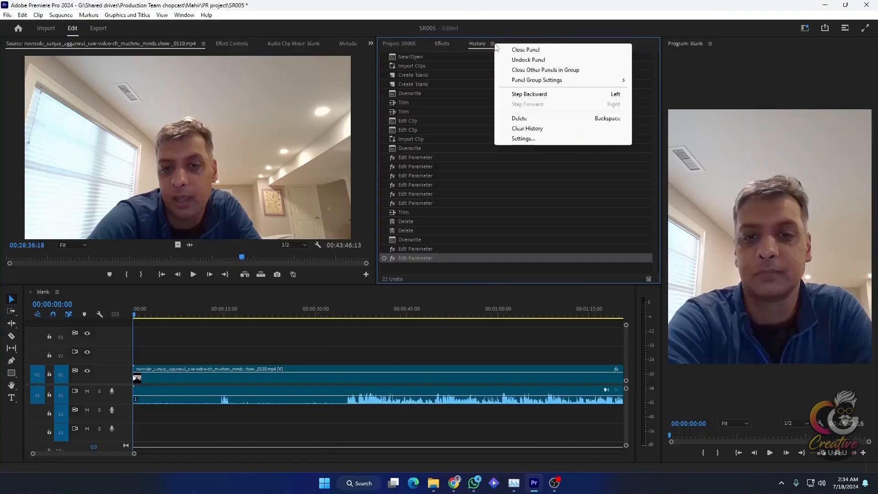
click(502, 50)
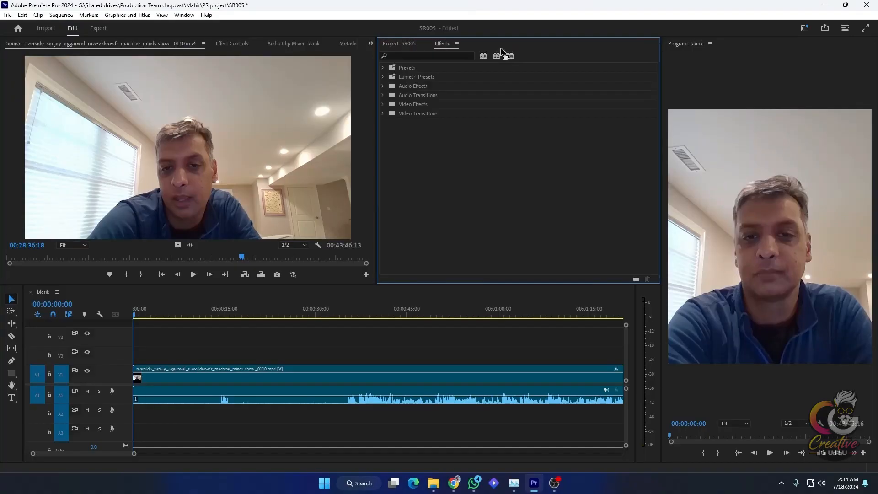
click(418, 46)
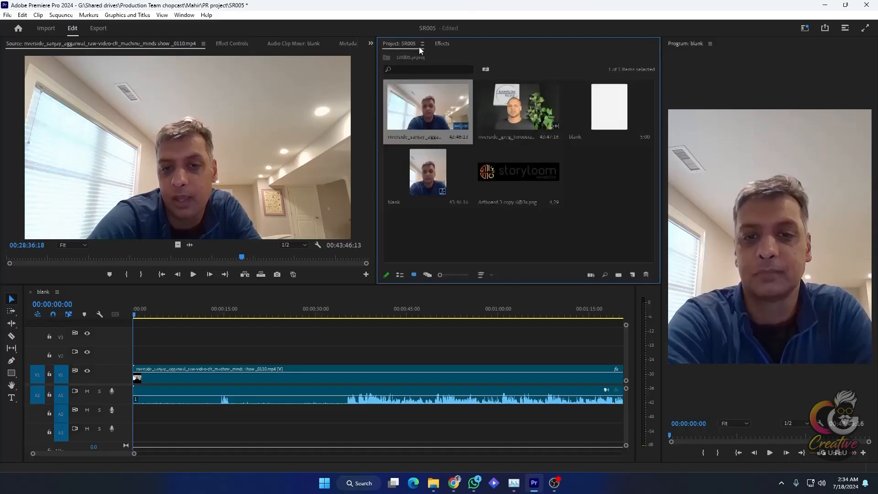
click(449, 45)
Close the Metadata and Audio Clip Mixer panels in the Source group and bring the Source monitor back to the front
scroll(301, 44, down, 3)
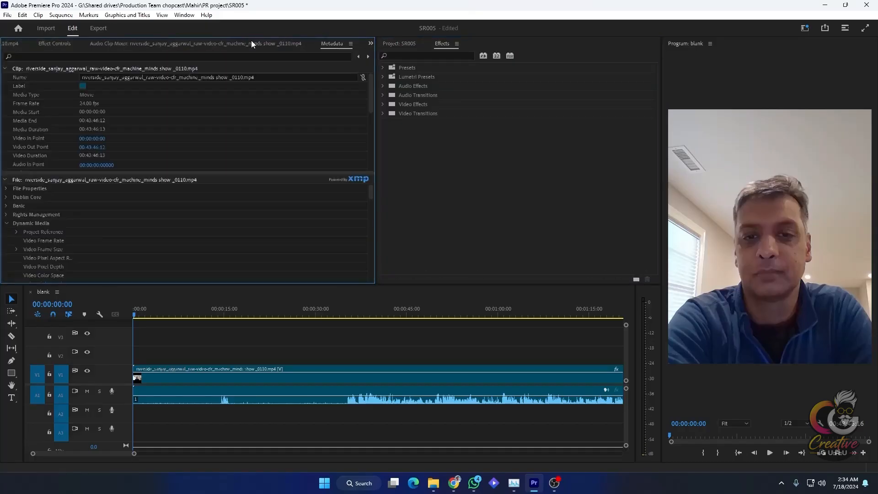
scroll(251, 41, up, 1)
click(329, 44)
right_click(347, 43)
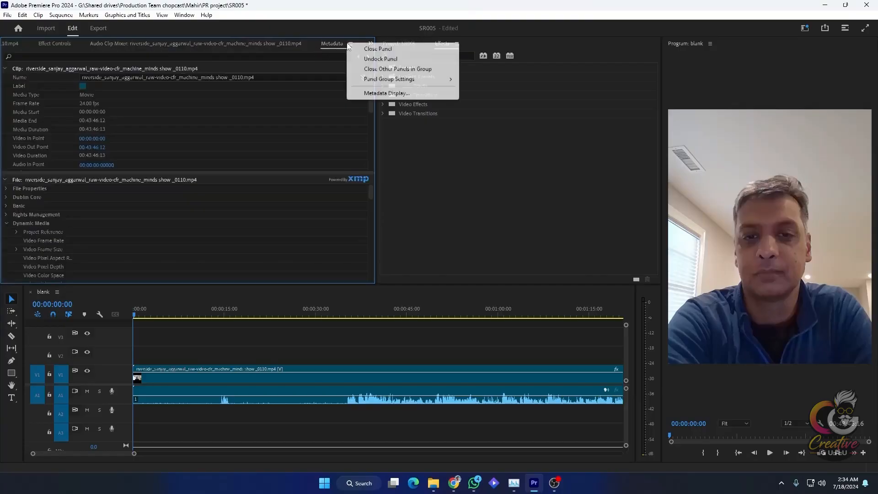
click(361, 47)
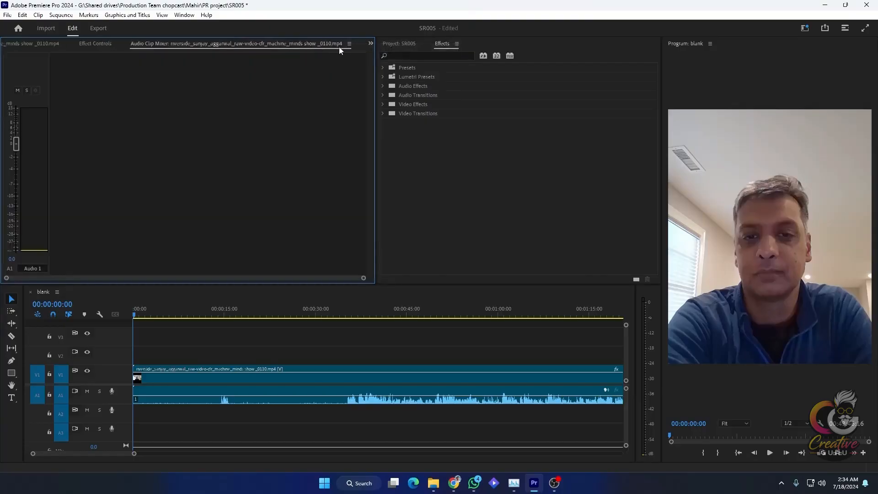
right_click(346, 44)
click(369, 51)
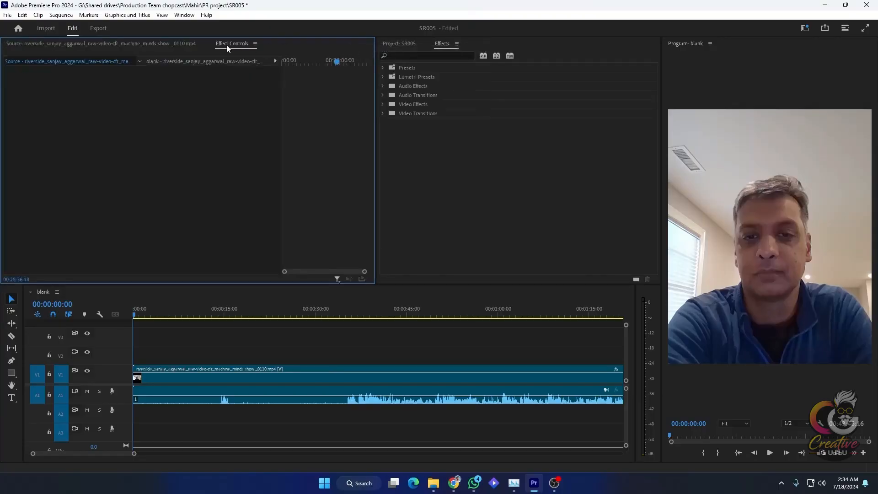
scroll(172, 42, up, 1)
scroll(172, 41, down, 1)
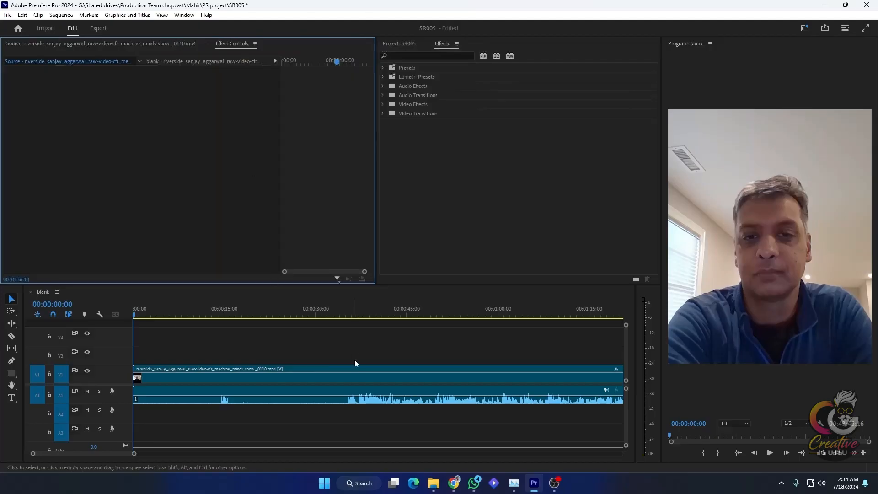
click(162, 43)
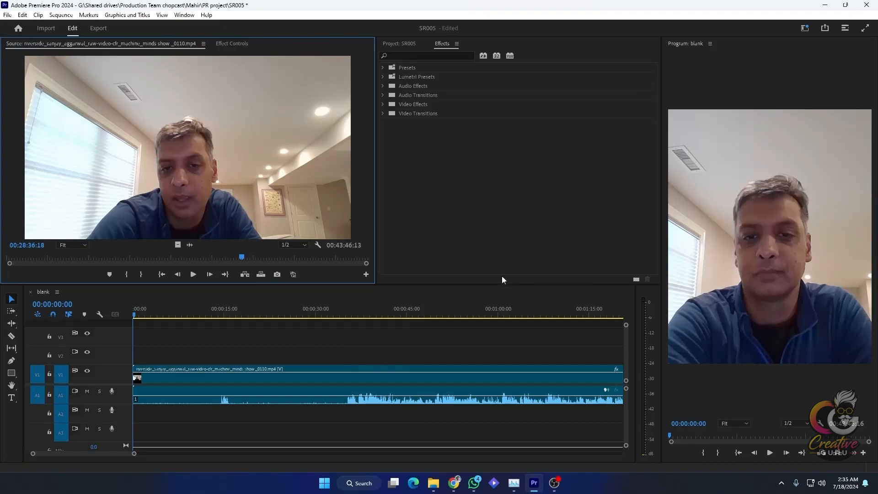
Save the current layout as a new workspace named VERTICLE, replacing the existing workspace of that name
click(184, 15)
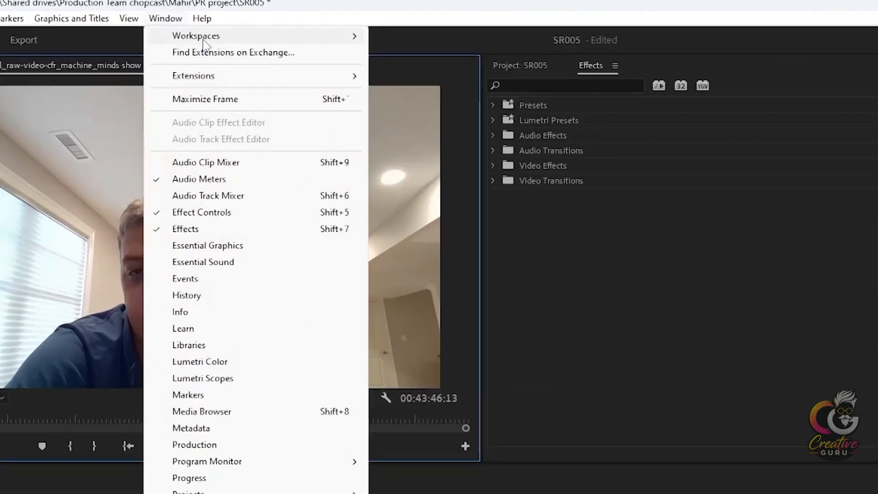
mouse_move(207, 28)
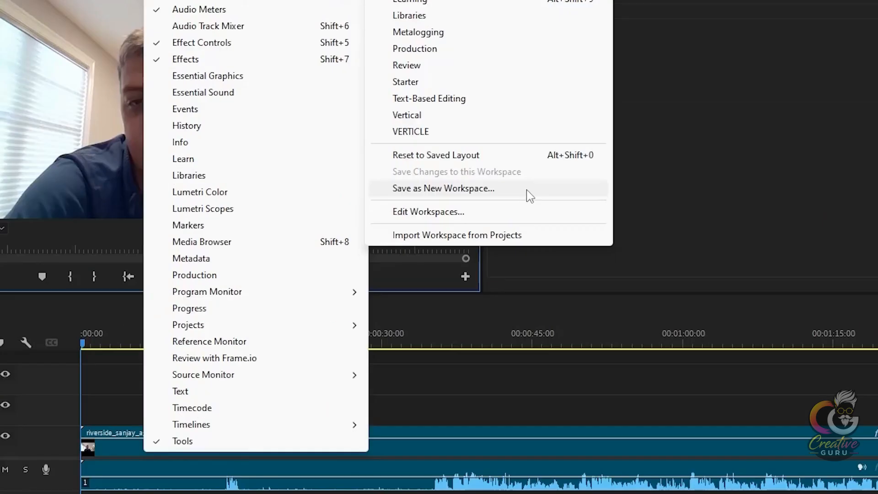
click(527, 190)
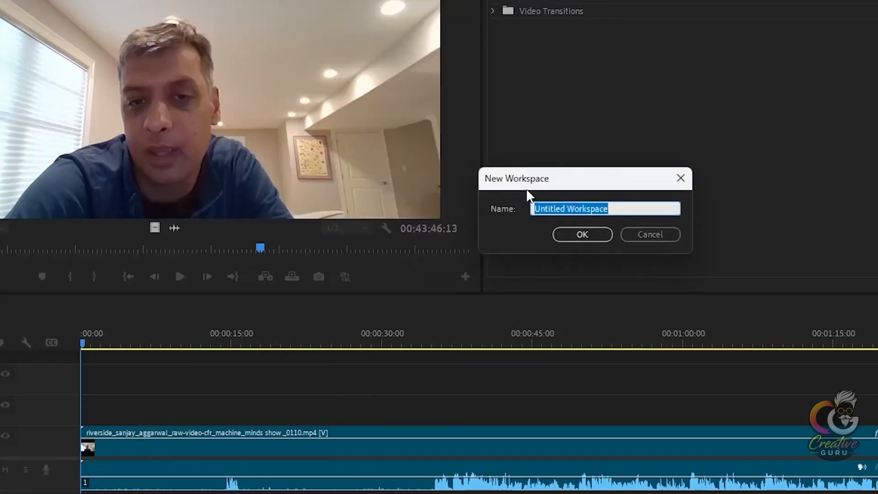
text(VERTI)
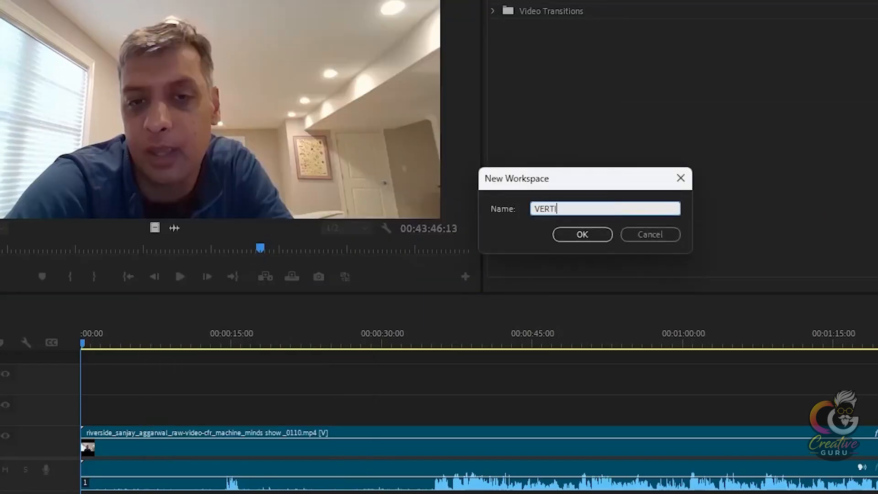
text(CLE)
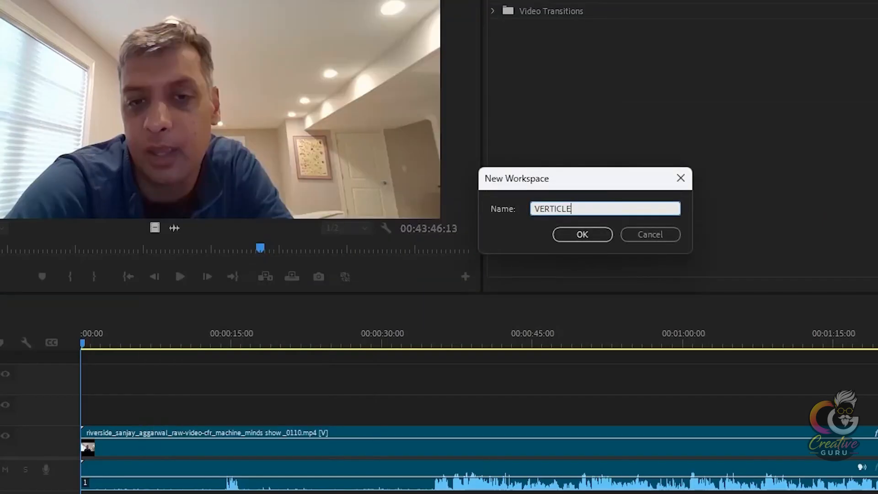
click(583, 235)
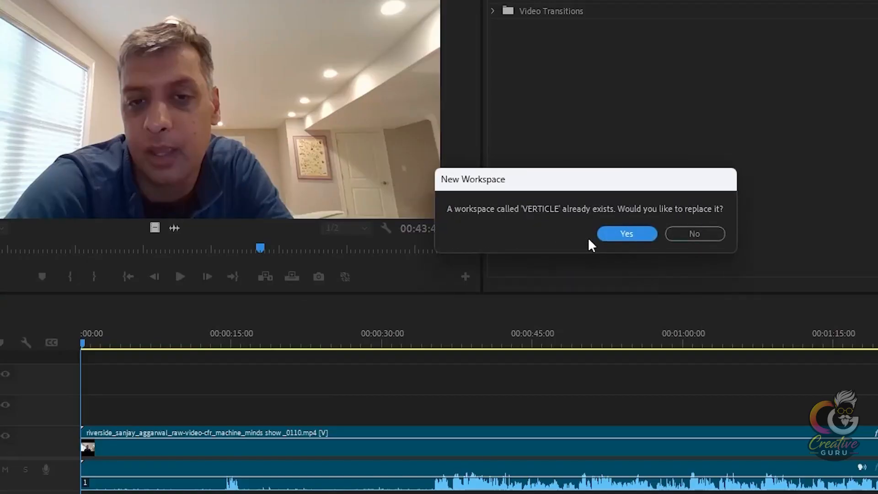
click(612, 238)
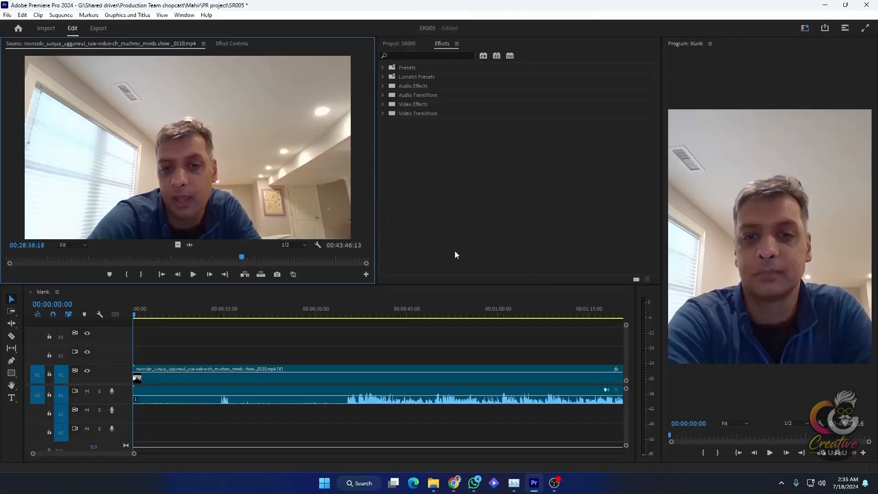
Switch to the built-in Vertical workspace and look through its Effect Controls panel group
click(184, 14)
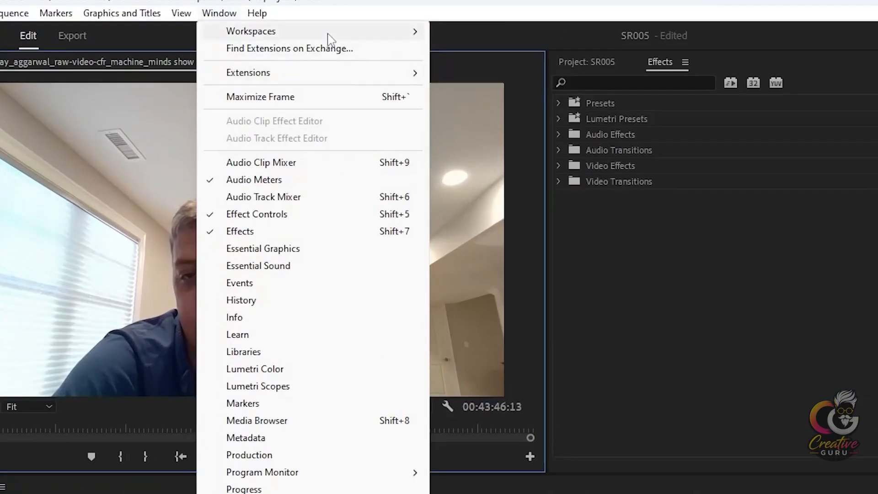
mouse_move(248, 30)
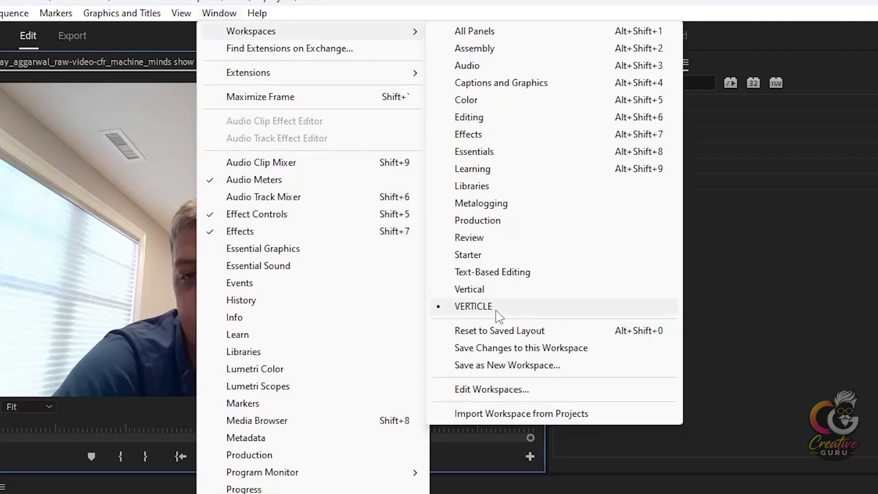
click(501, 292)
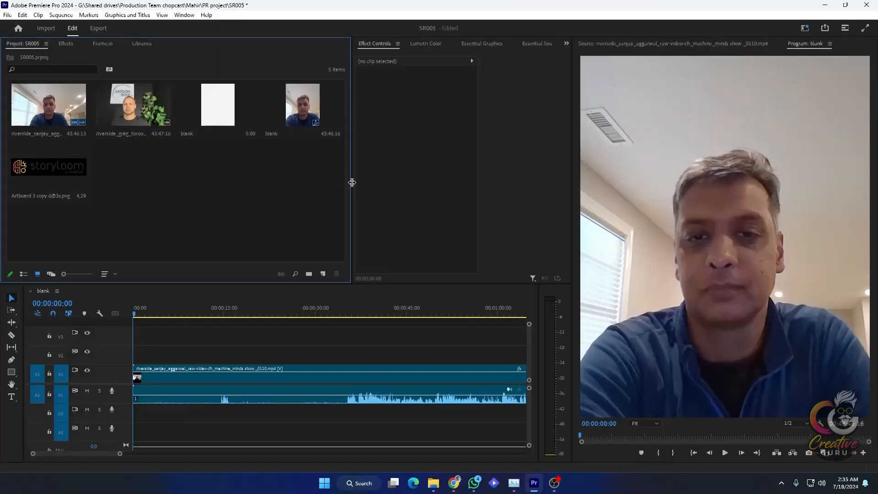
scroll(365, 49, down, 3)
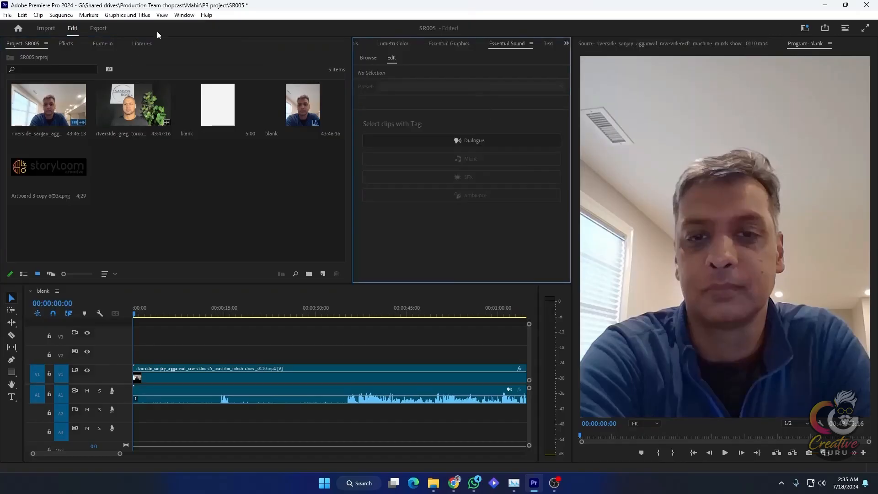
Switch back to the custom VERTICLE workspace
click(183, 15)
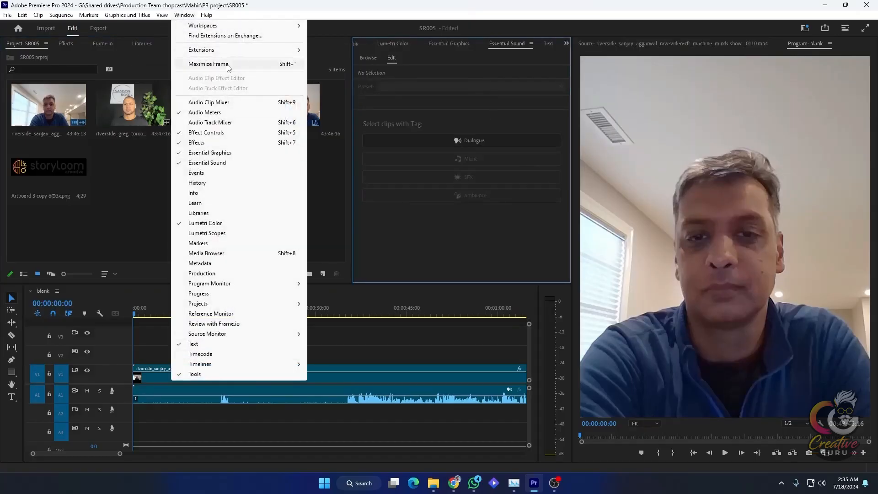
mouse_move(238, 26)
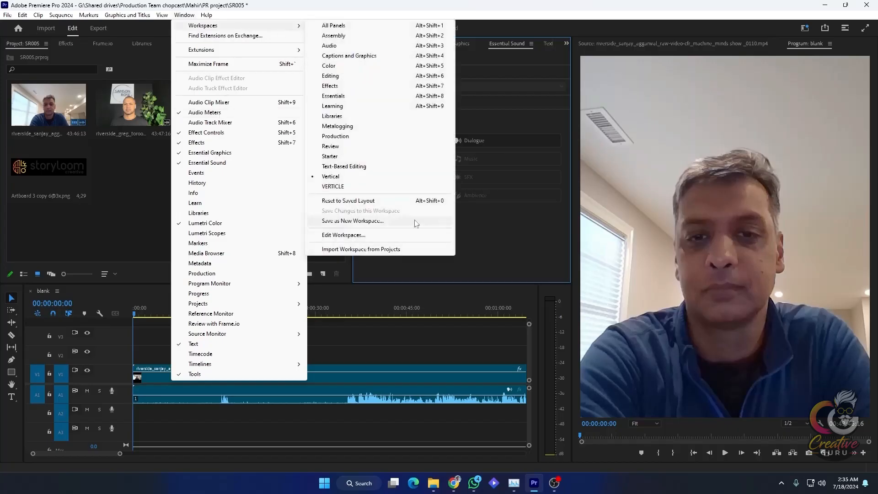
click(374, 187)
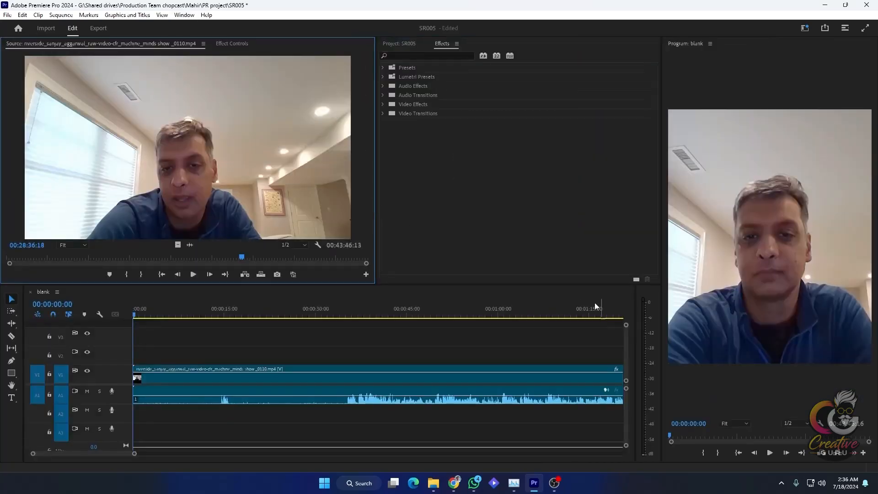
Show the Project panel and move the Project and Effects group into the Timeline panel group
click(424, 46)
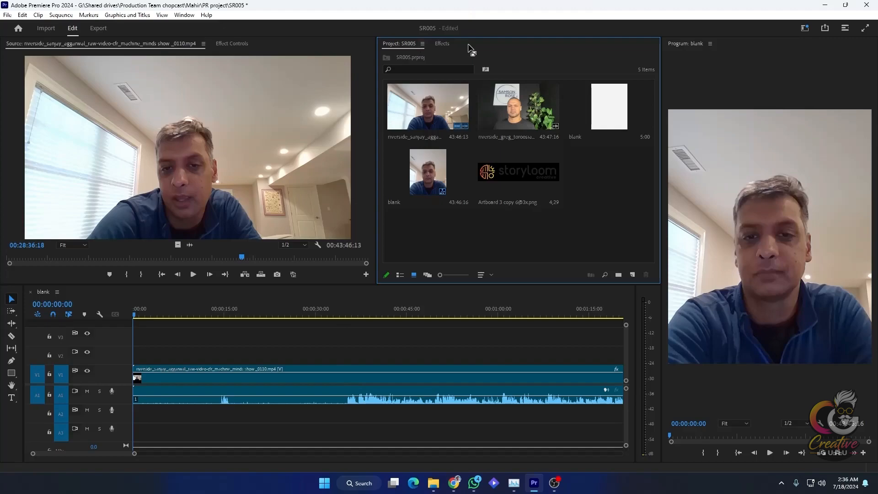
drag(470, 48, 565, 296)
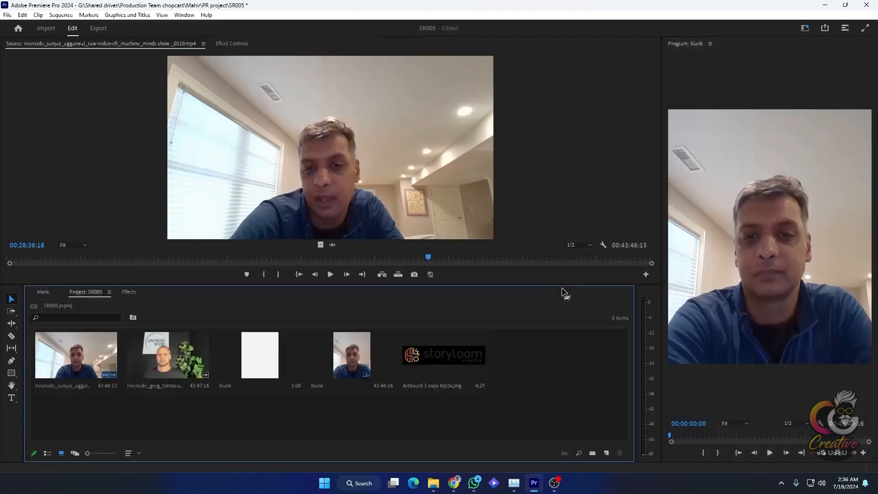
Reset the VERTICLE workspace to its saved layout and bring the Project panel to the front of its group
click(178, 17)
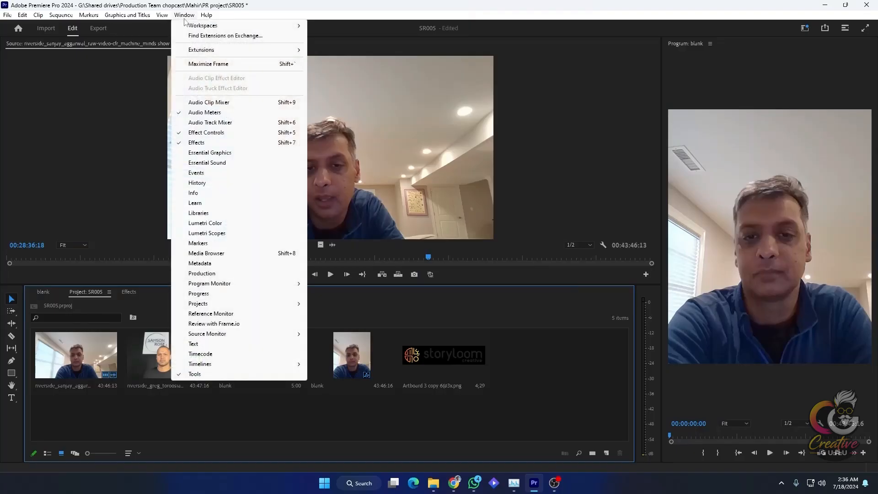
mouse_move(201, 26)
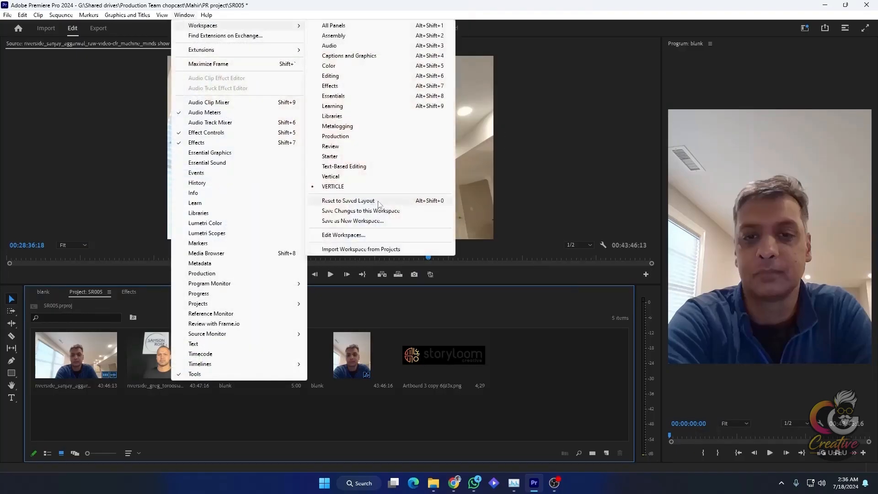
click(379, 204)
click(411, 43)
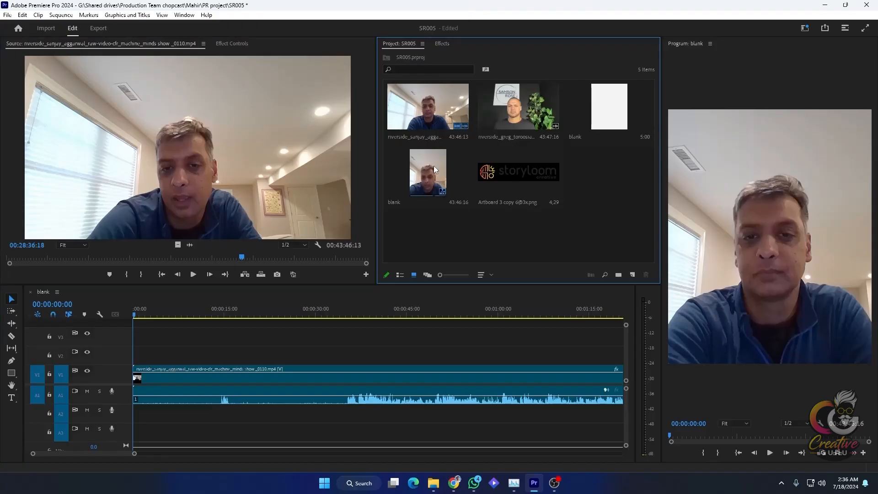
Add the Text panel to the Source monitor group
click(185, 15)
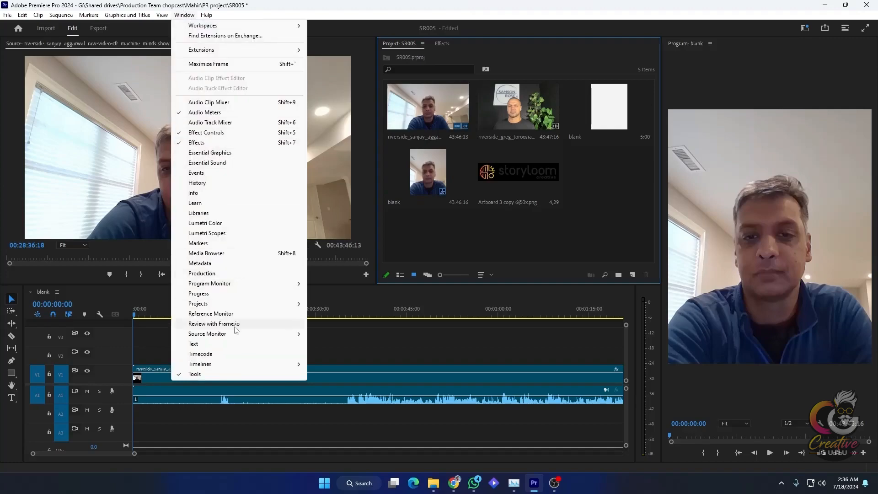
click(238, 343)
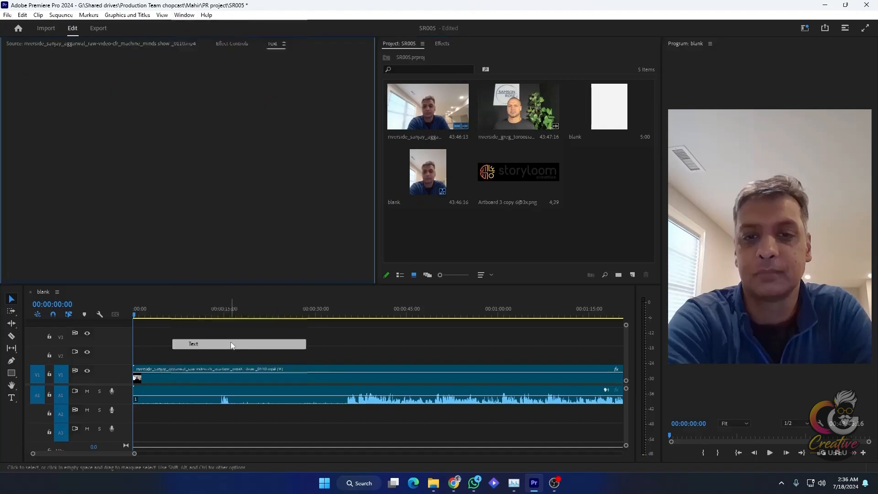
key(shift+2)
click(273, 48)
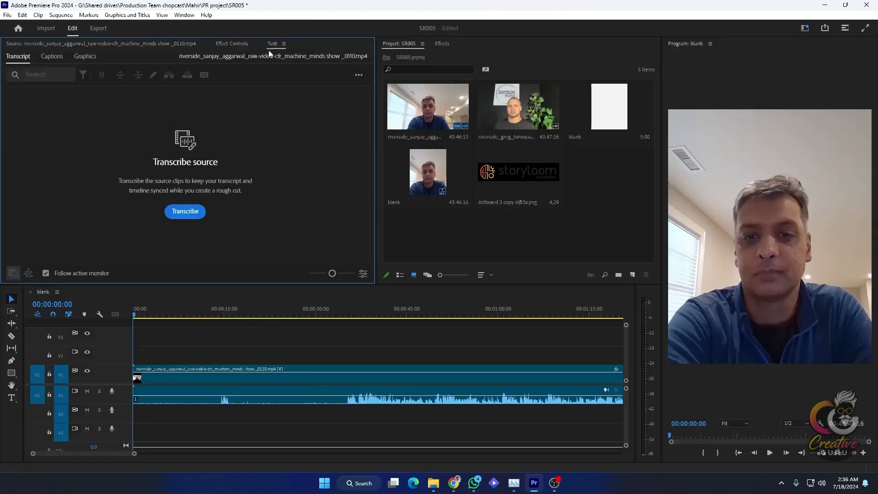
Open the Essential Graphics panel and dock it in the Source monitor group beside Effect Controls
click(185, 15)
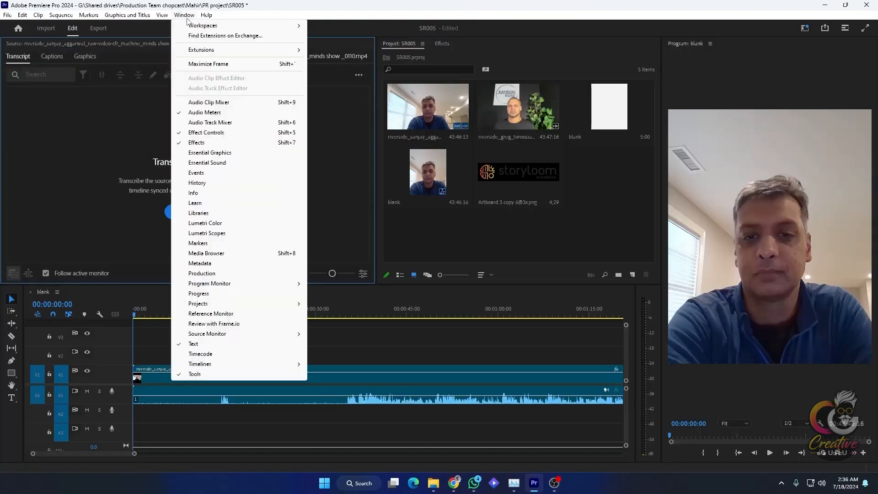
click(239, 155)
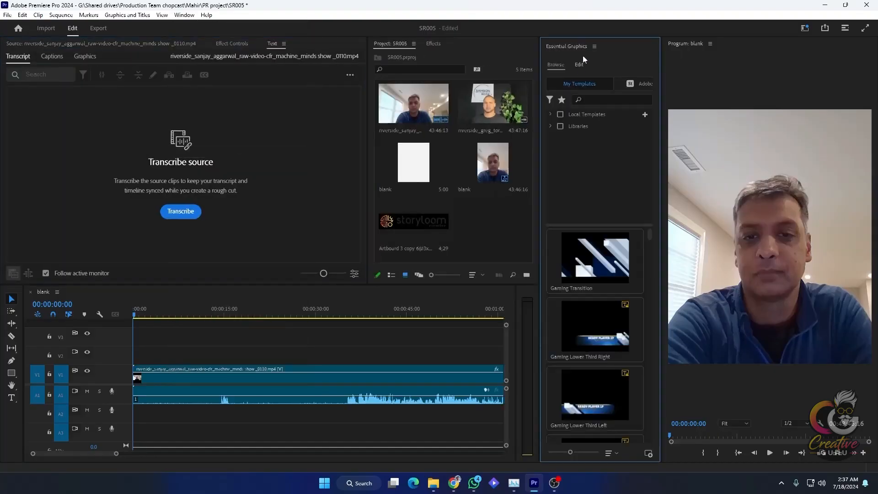
drag(566, 46, 329, 48)
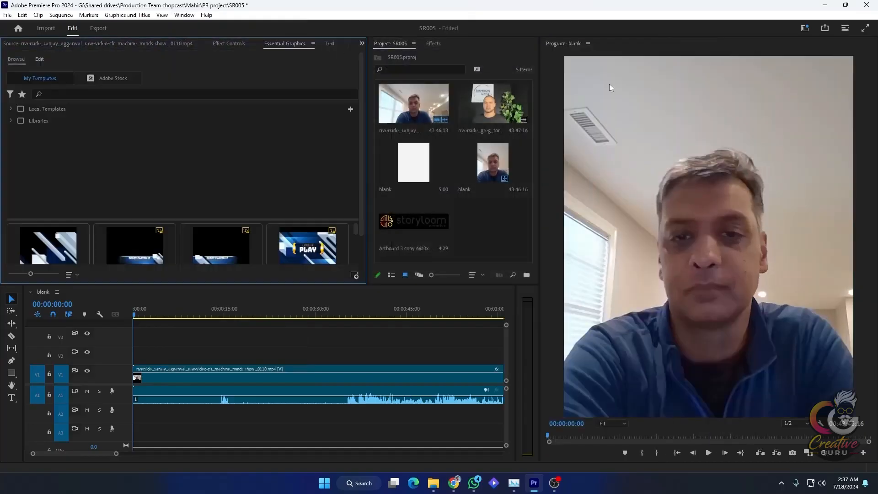
Narrow the Program monitor to give the Project panel more width, and extend the Timeline by shrinking the audio meters
drag(541, 99, 620, 98)
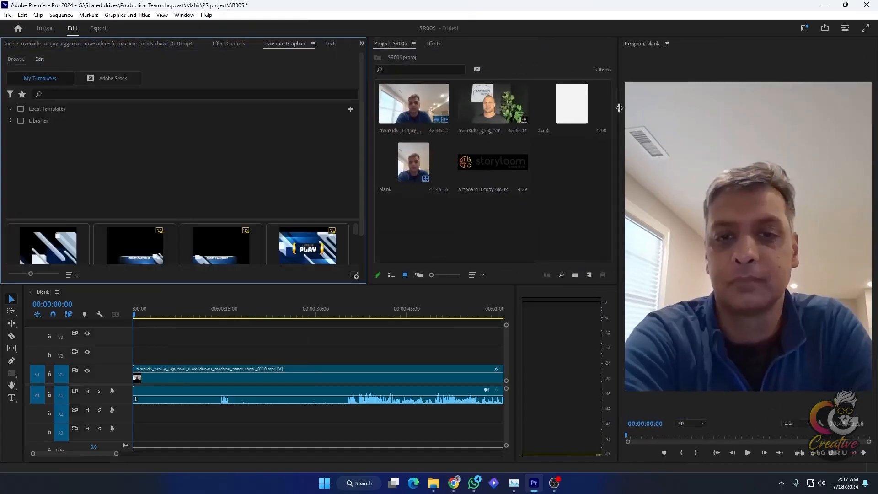
drag(517, 301, 591, 316)
scroll(259, 41, up, 2)
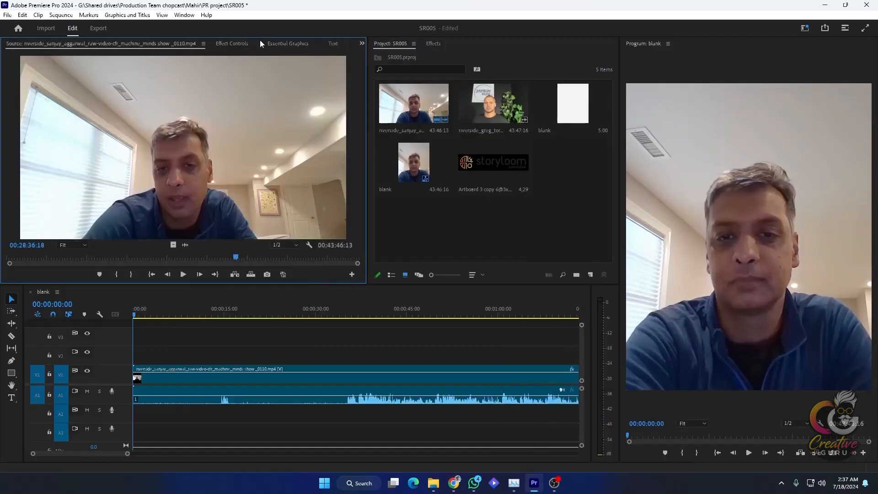
Place the Essential Graphics panel after Text in the Source group, and bring the Source monitor back to the front
click(304, 44)
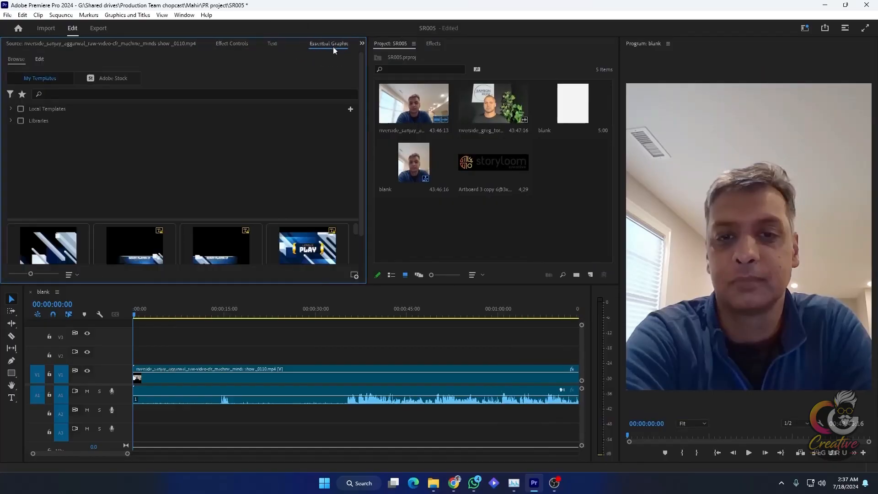
mouse_move(334, 47)
mouse_down()
mouse_move(224, 39)
mouse_move(322, 38)
mouse_up()
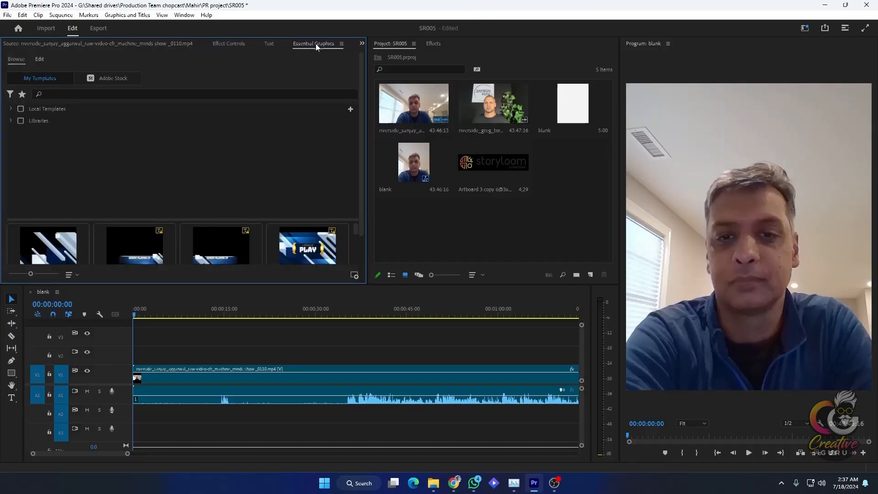
click(270, 43)
click(224, 43)
click(181, 43)
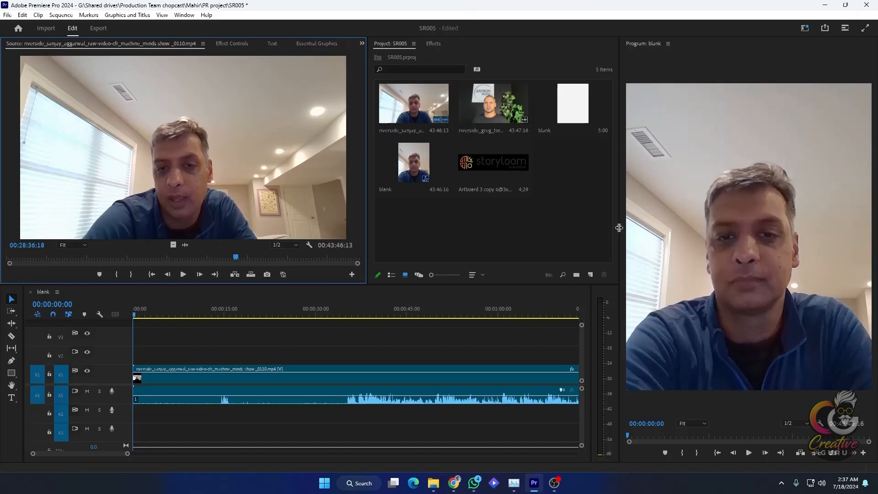
Narrow the Program monitor further and widen the Timeline up to a slim audio meters strip
drag(617, 230, 659, 238)
drag(591, 333, 636, 346)
click(577, 340)
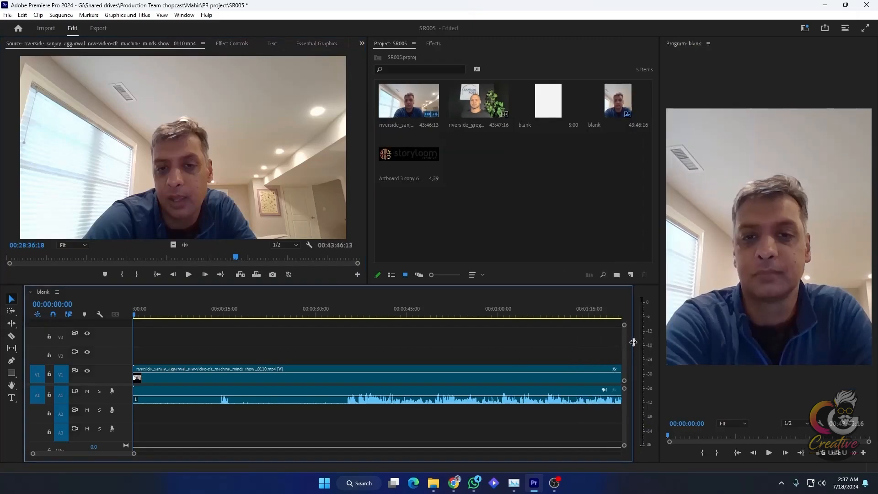
Save the layout changes to the VERTICLE workspace
click(184, 14)
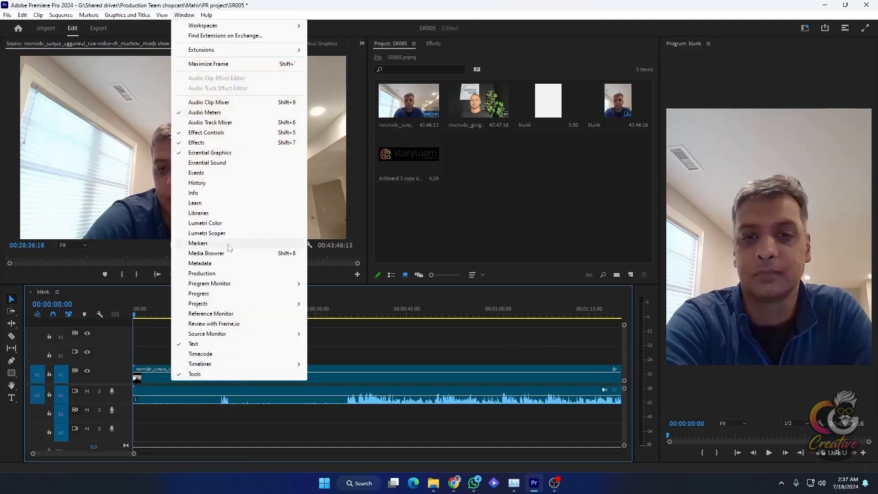
mouse_move(229, 29)
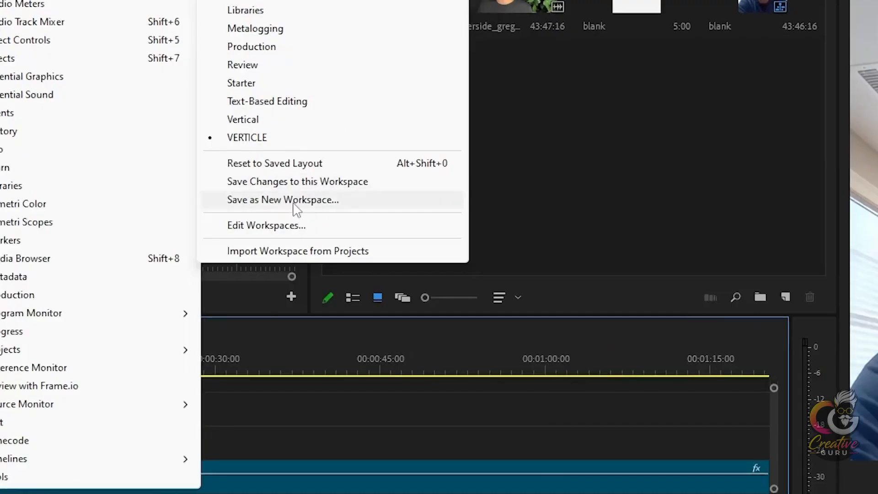
click(315, 182)
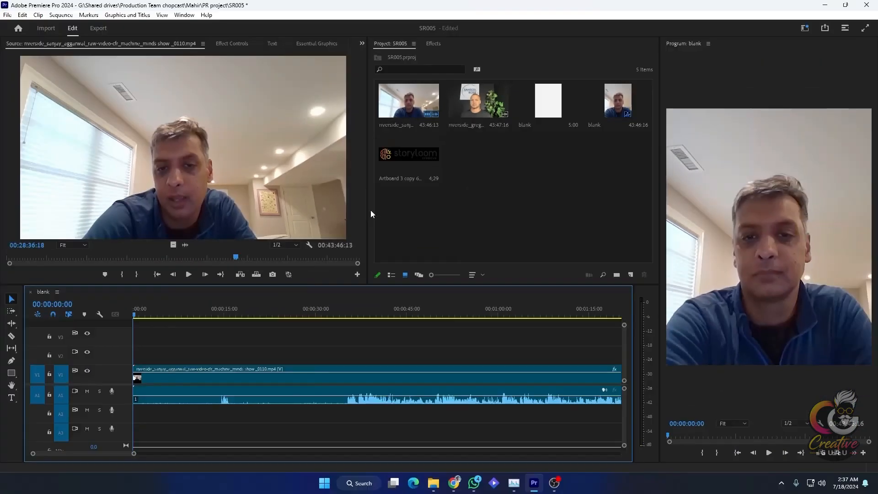